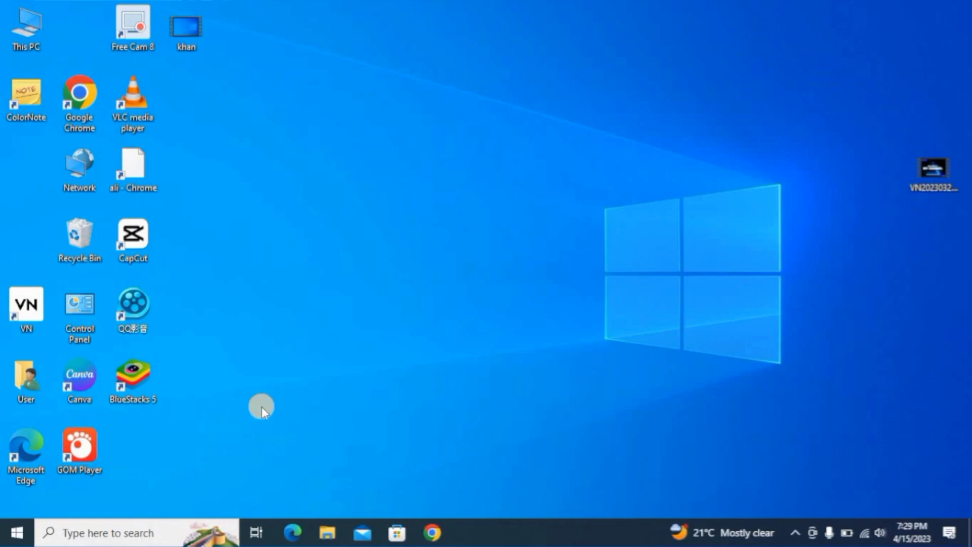
- Open Canva from the desktop and look through the account settings page
double_click(94, 385)
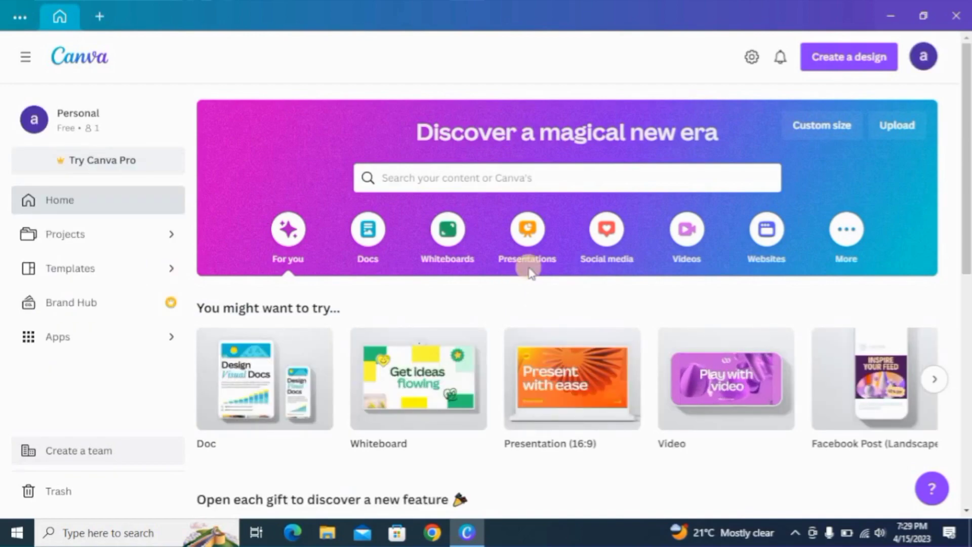
click(751, 61)
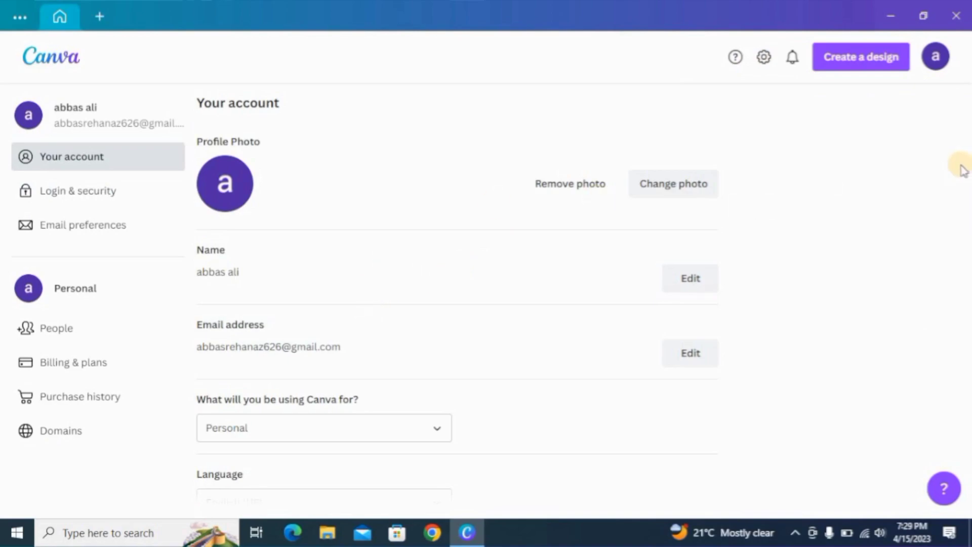
click(692, 193)
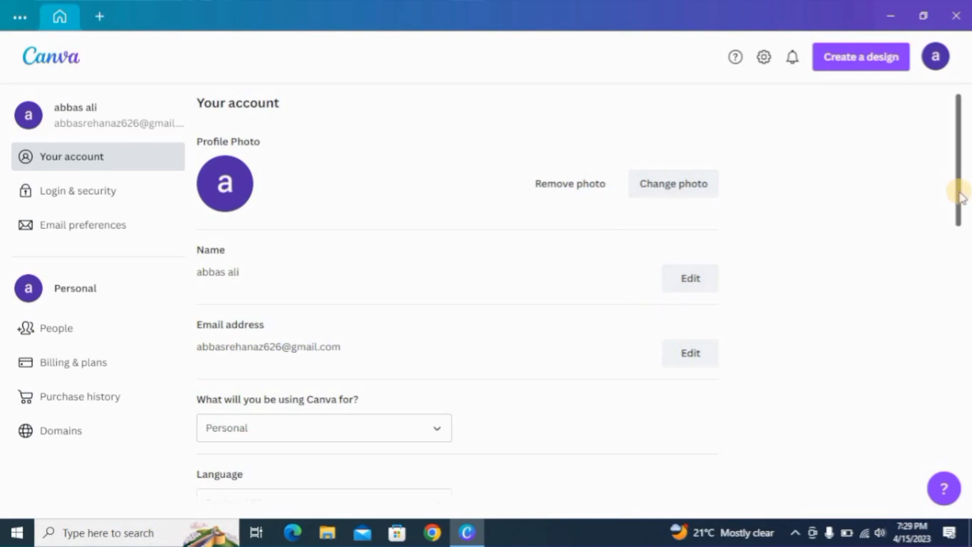
drag(960, 197, 962, 308)
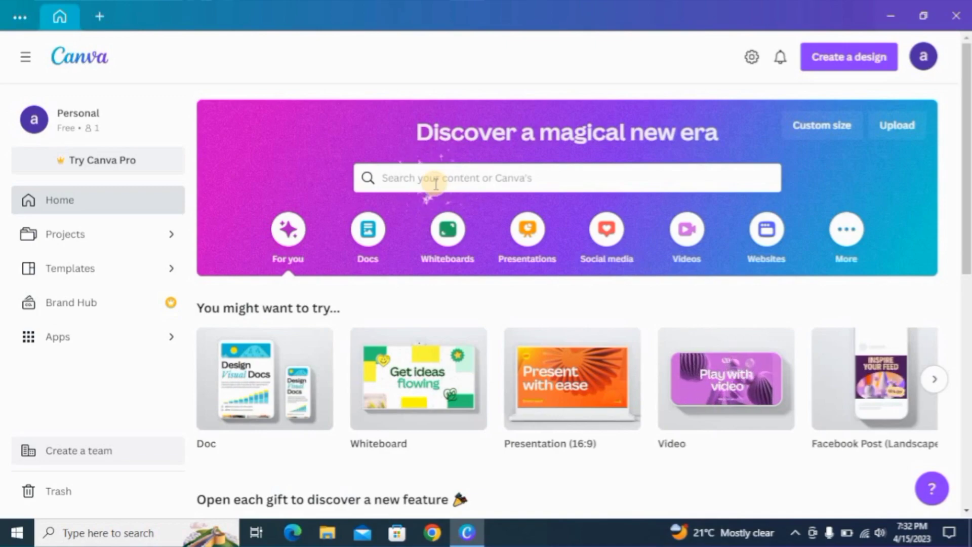
- Search the templates for "you tube video thumbanil free" and start customizing the Green Tosca And Black Futuristic Gaming You tube Channel video template
click(436, 184)
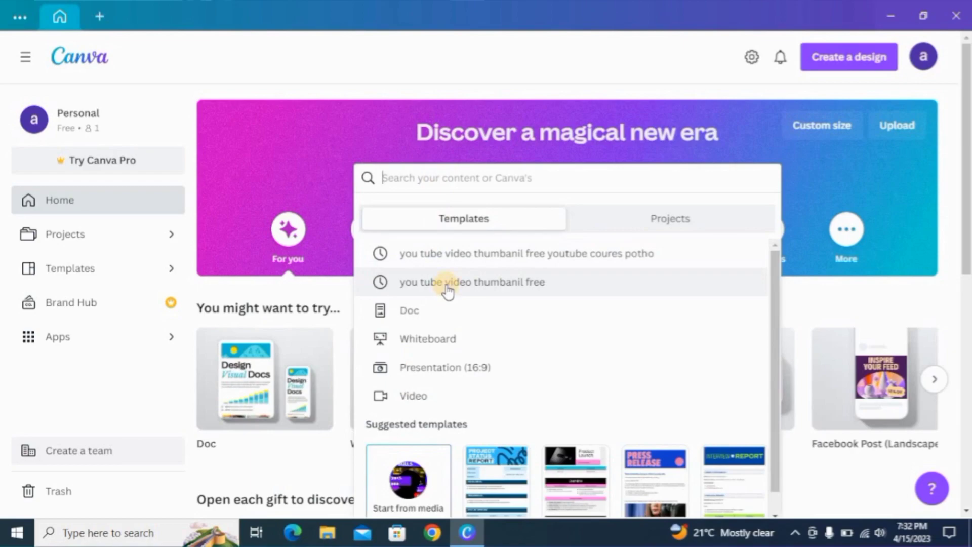
click(447, 283)
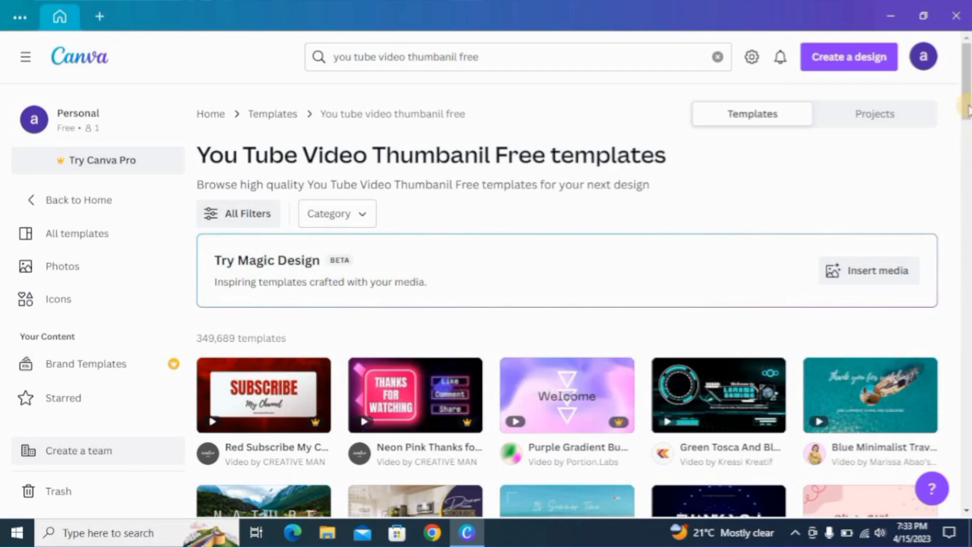
drag(967, 109, 967, 131)
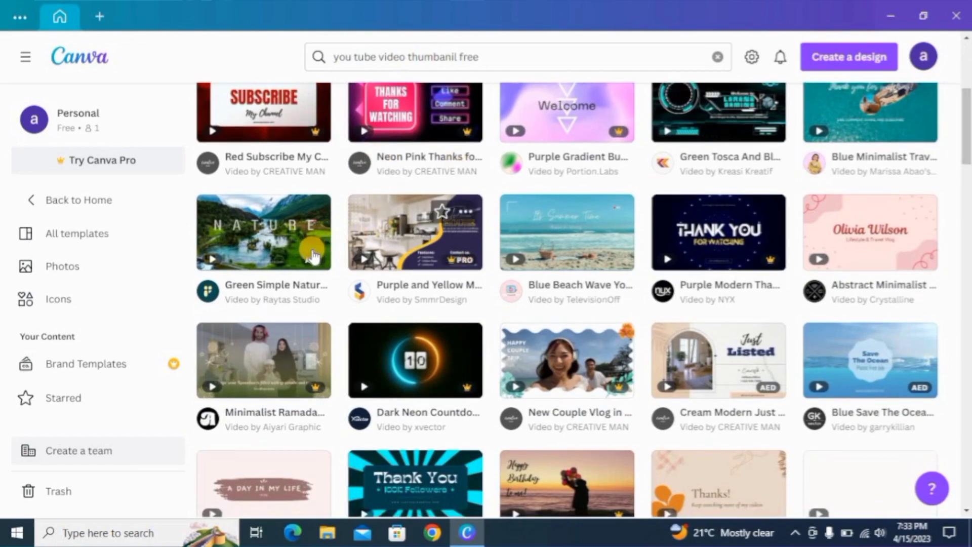
mouse_move(312, 262)
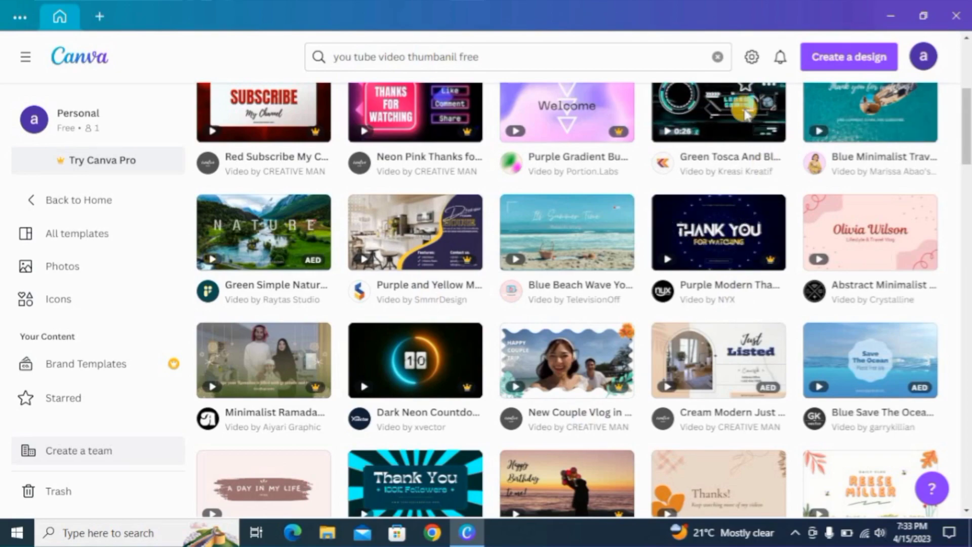
click(745, 112)
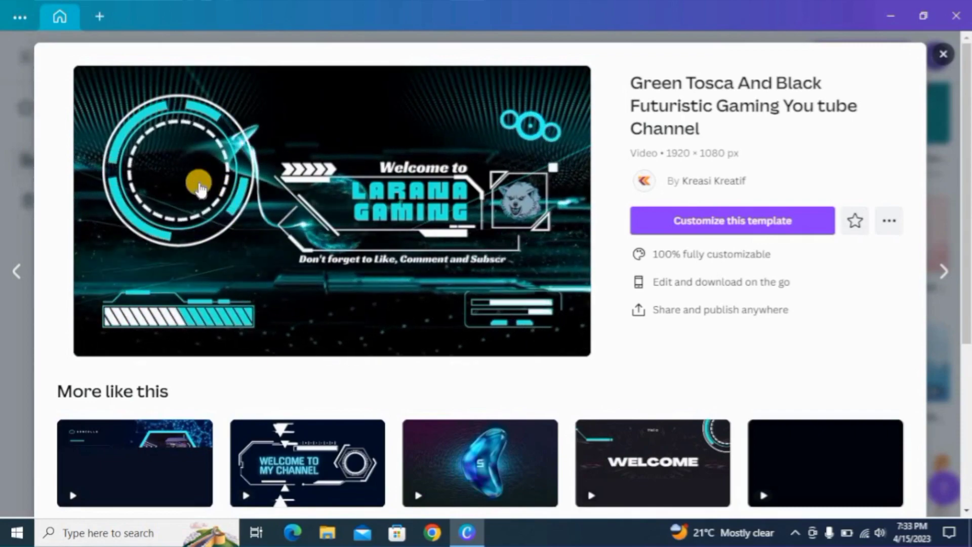
click(704, 232)
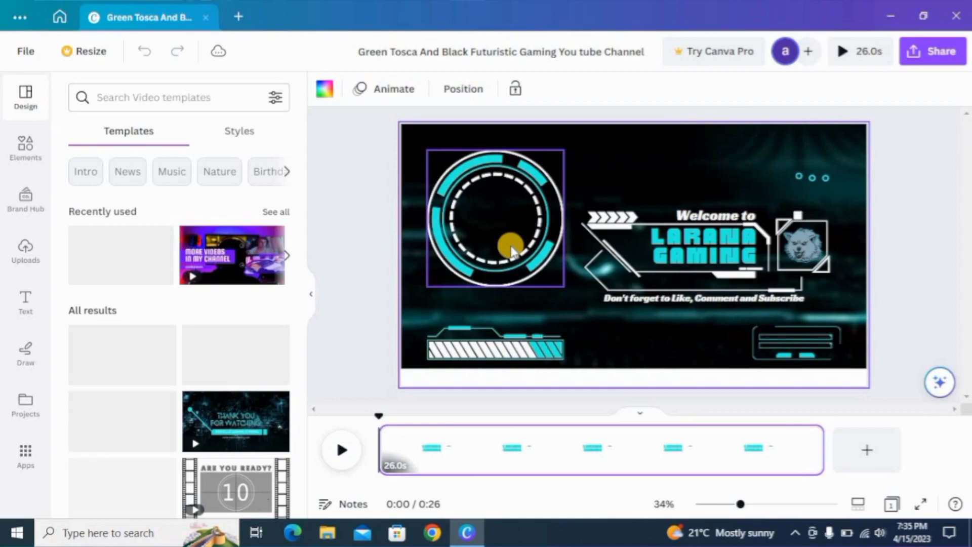
- Try deleting the LARANA GAMING title text from the design, and undo the deletion
right_click(698, 246)
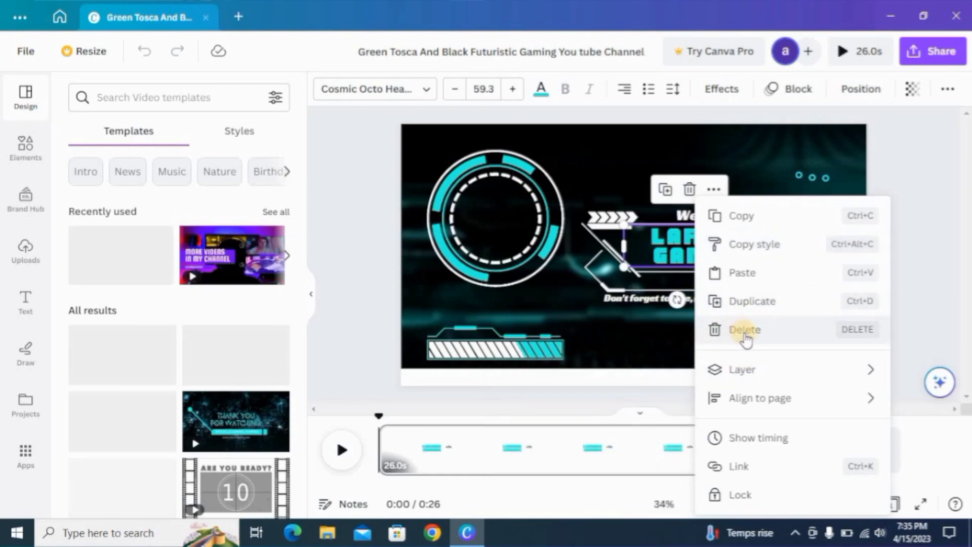
click(745, 332)
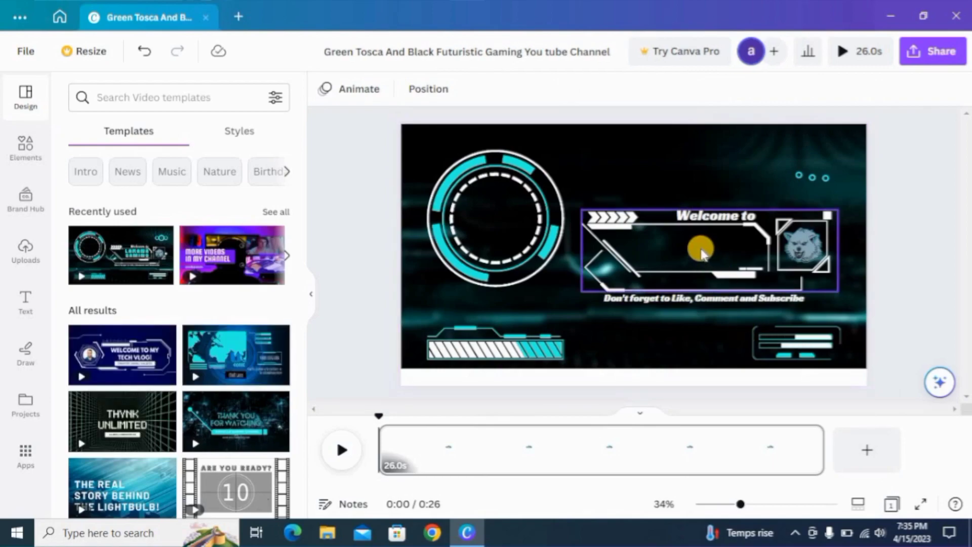
click(703, 253)
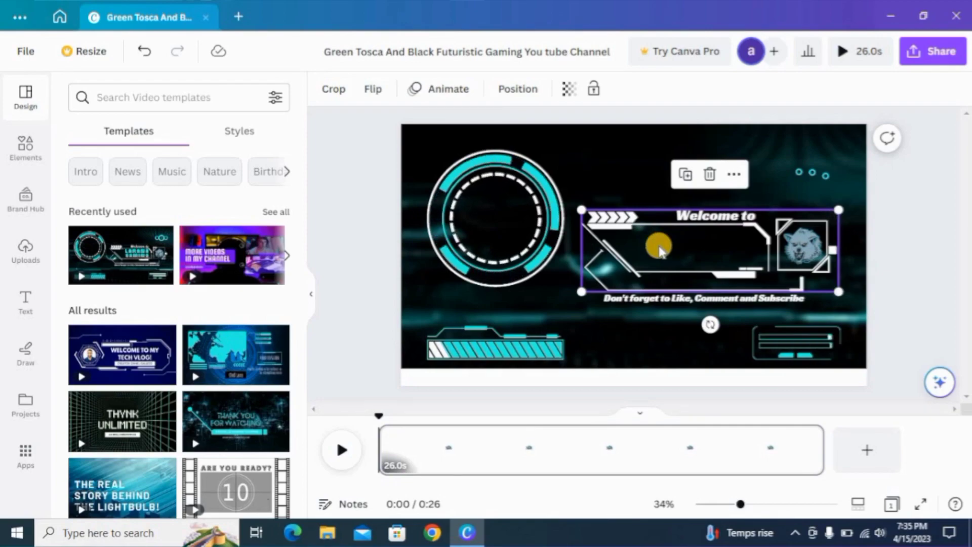
click(147, 59)
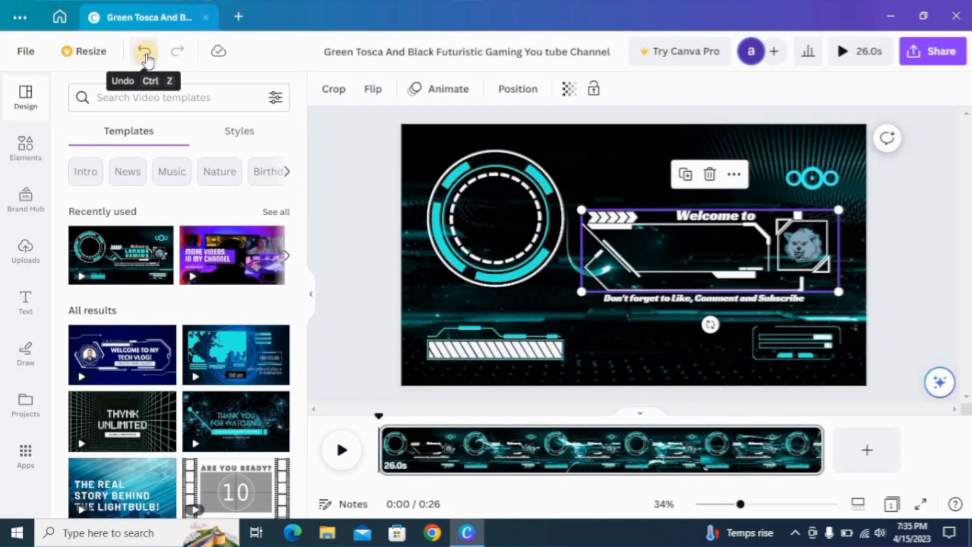
click(146, 59)
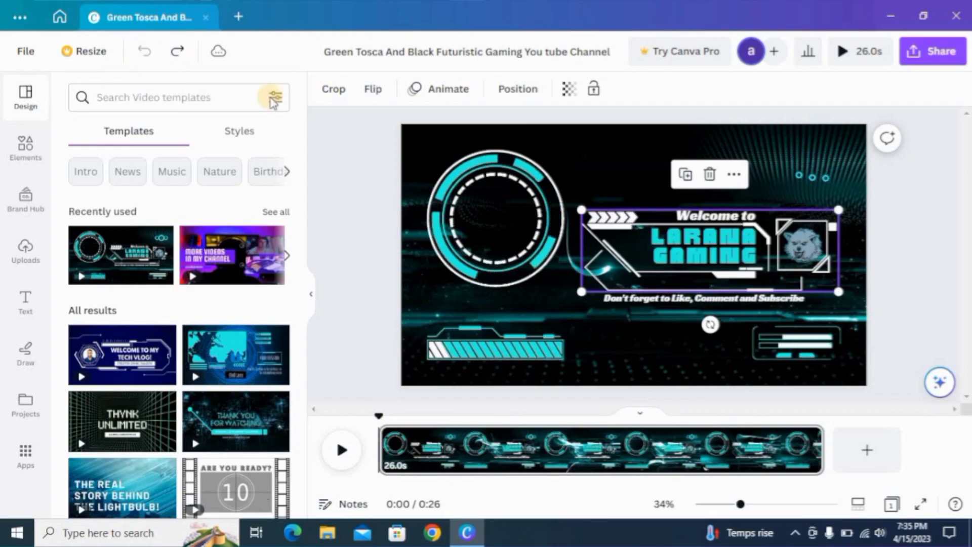
- Change the title text to ADVANCE GAMING and move the "Welcome to" line higher above it
click(674, 243)
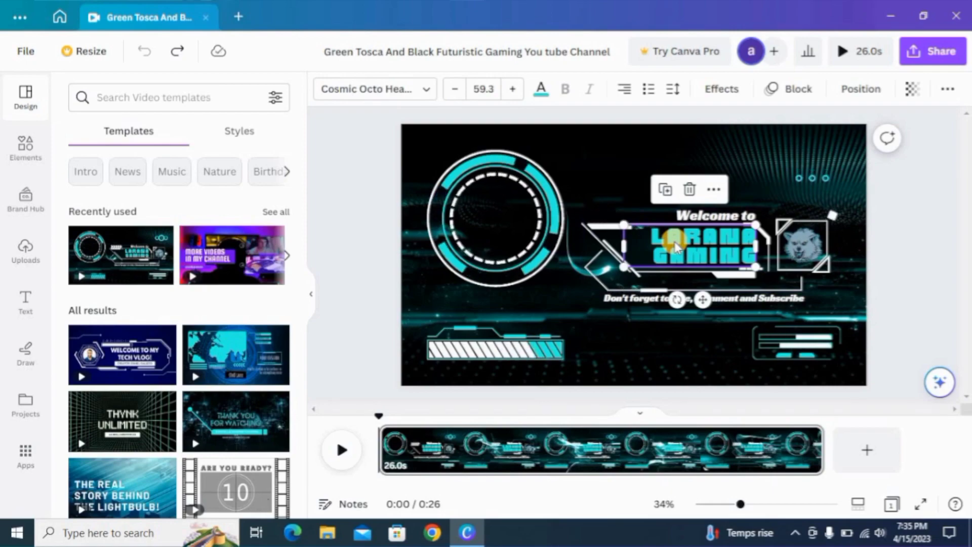
click(674, 241)
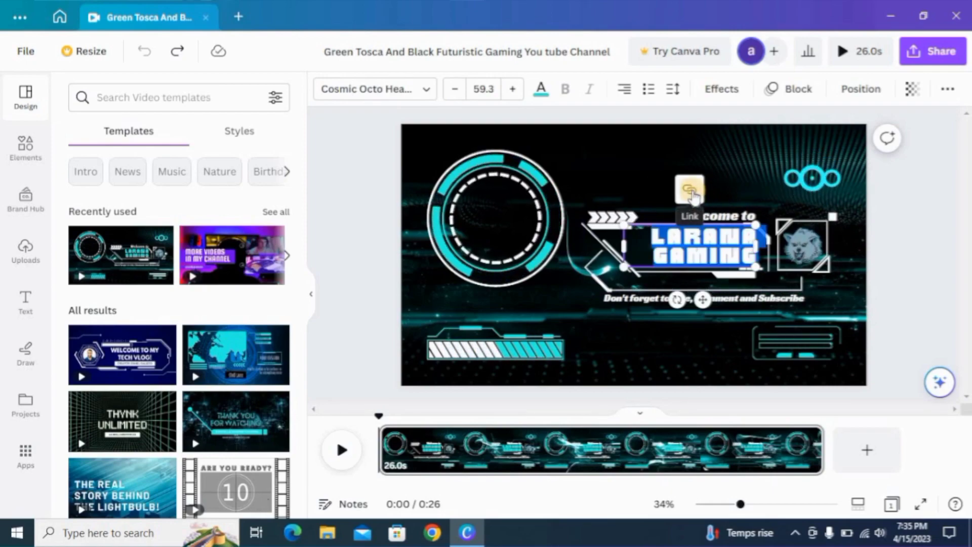
click(690, 192)
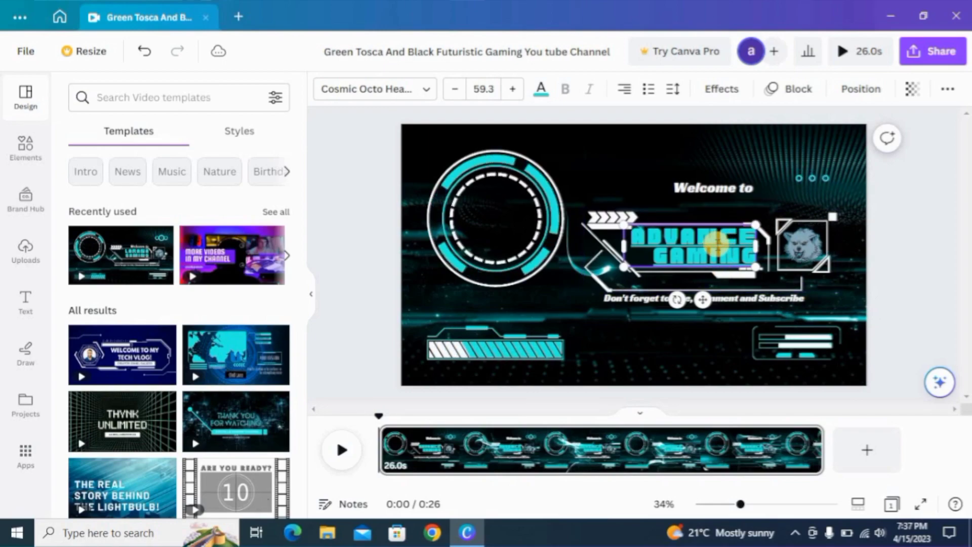
- Delete the dark background video from the page
click(604, 158)
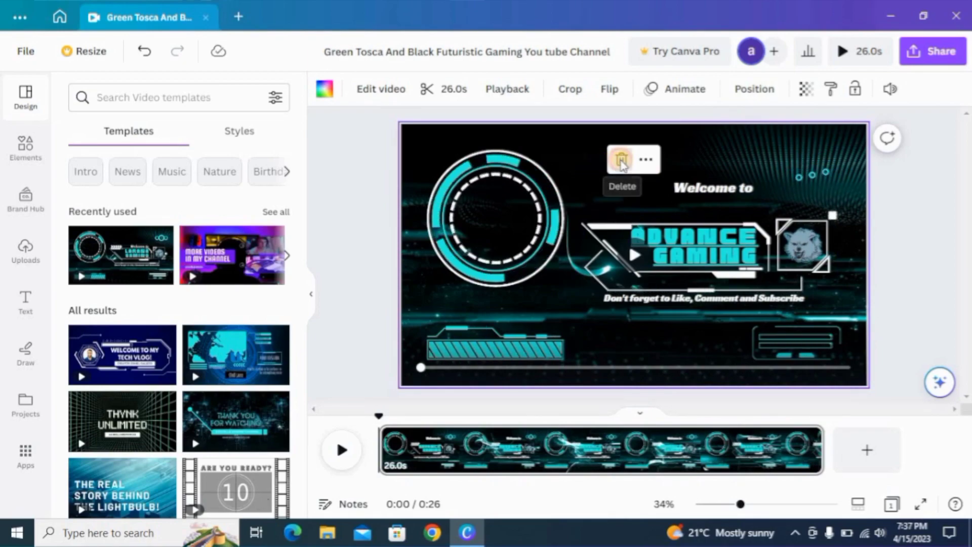
click(622, 161)
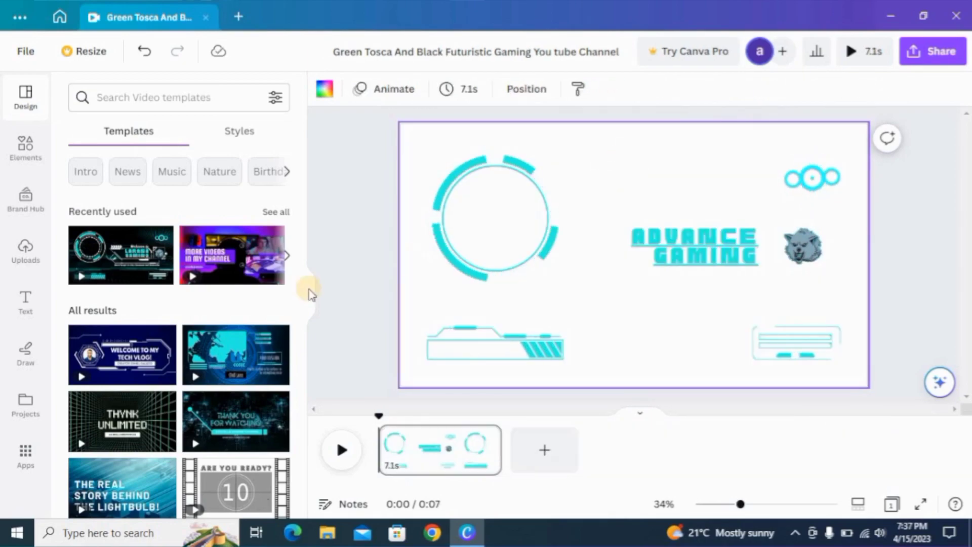
- Upload the image 20230414_054117 from the Saved Pictures folder inside Pictures
click(22, 263)
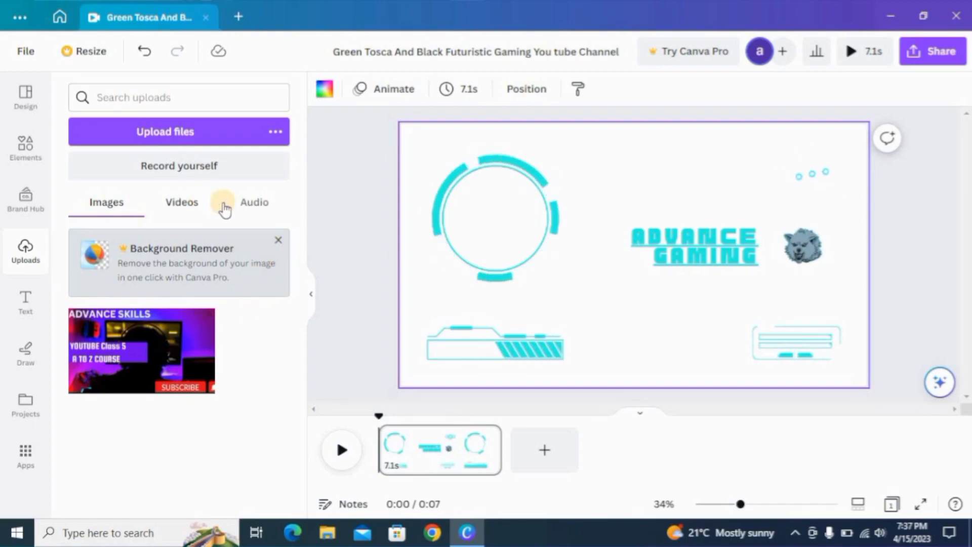
click(171, 177)
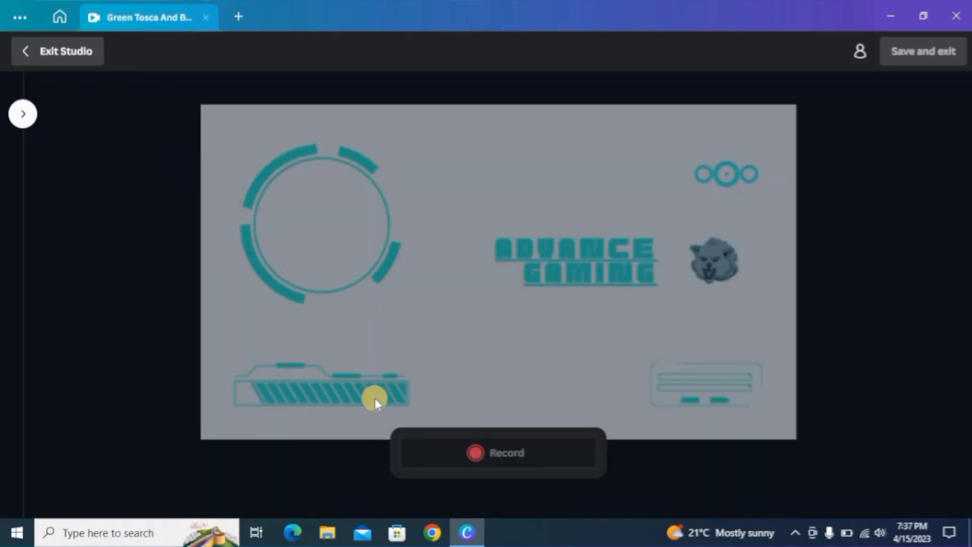
click(26, 49)
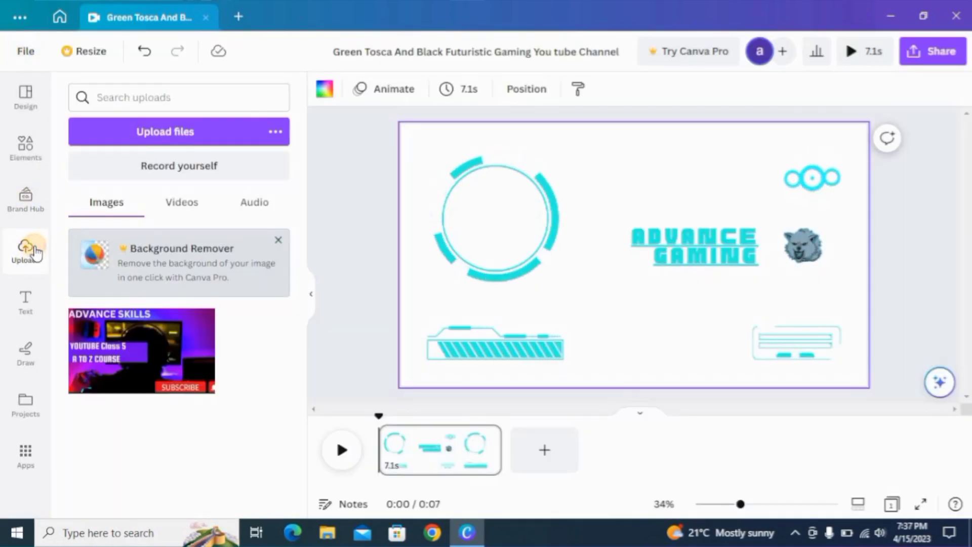
click(199, 136)
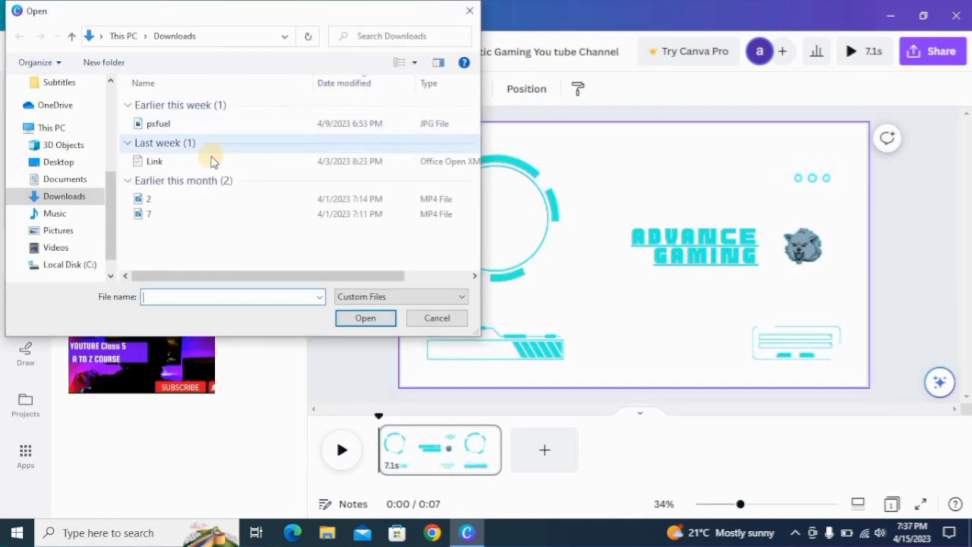
click(76, 232)
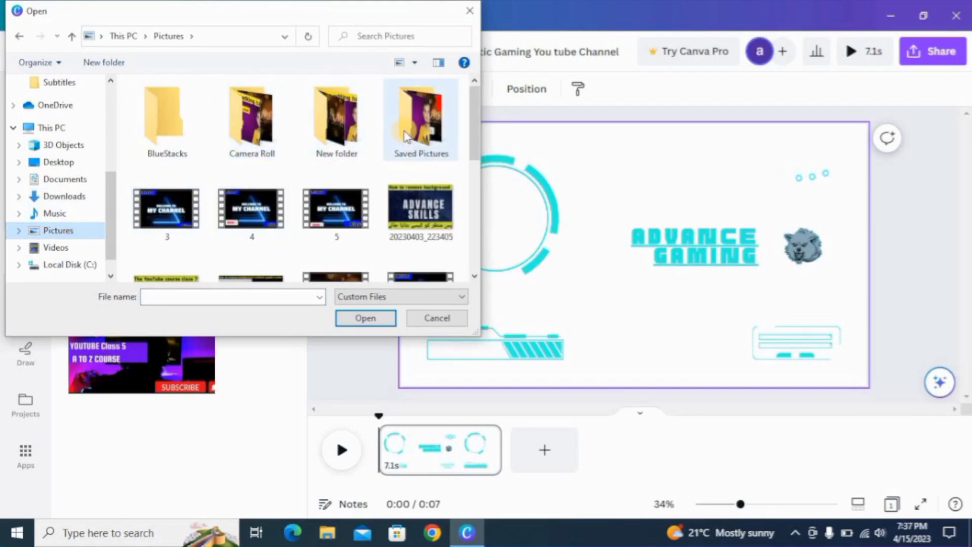
double_click(405, 136)
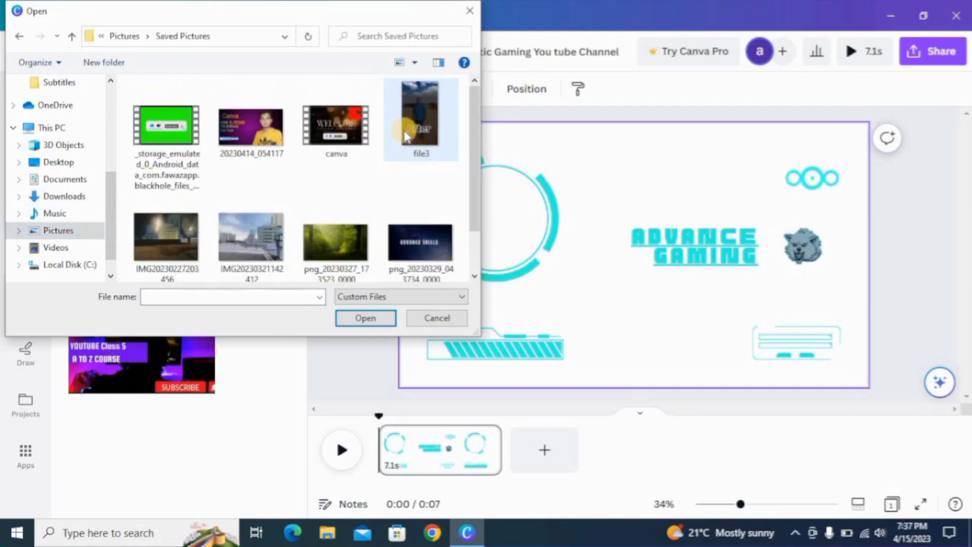
double_click(248, 152)
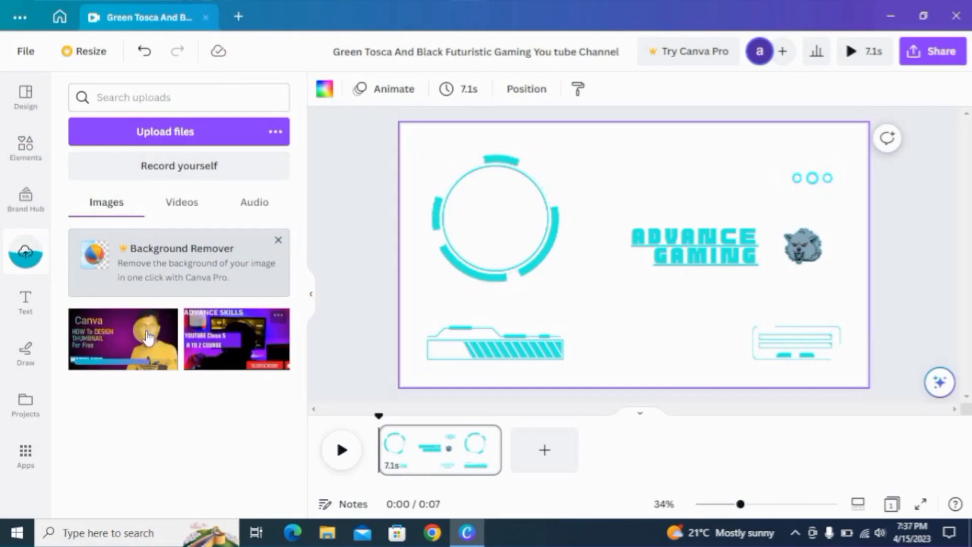
- Add the uploaded Canva thumbnail image to the page, enlarged to cover the whole page, and play back the result
click(147, 337)
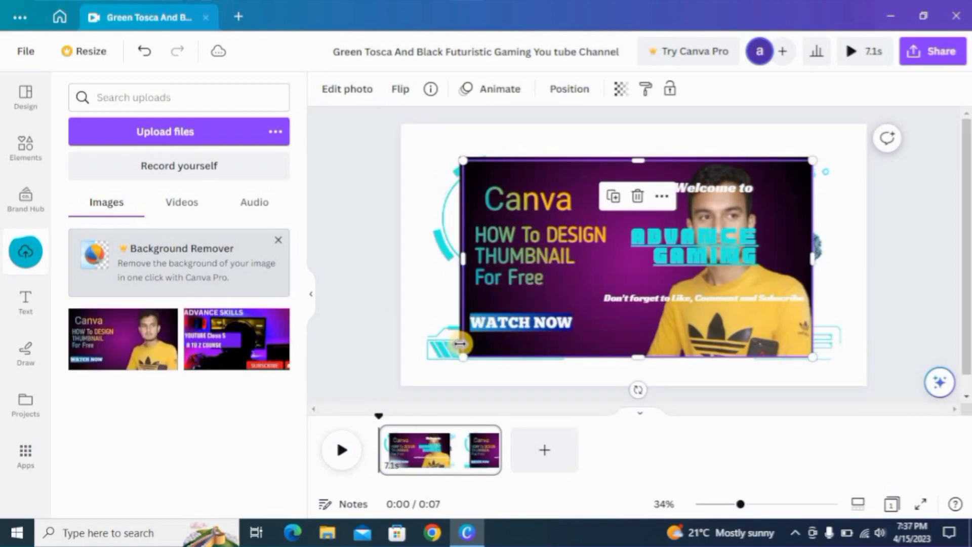
drag(461, 358, 391, 360)
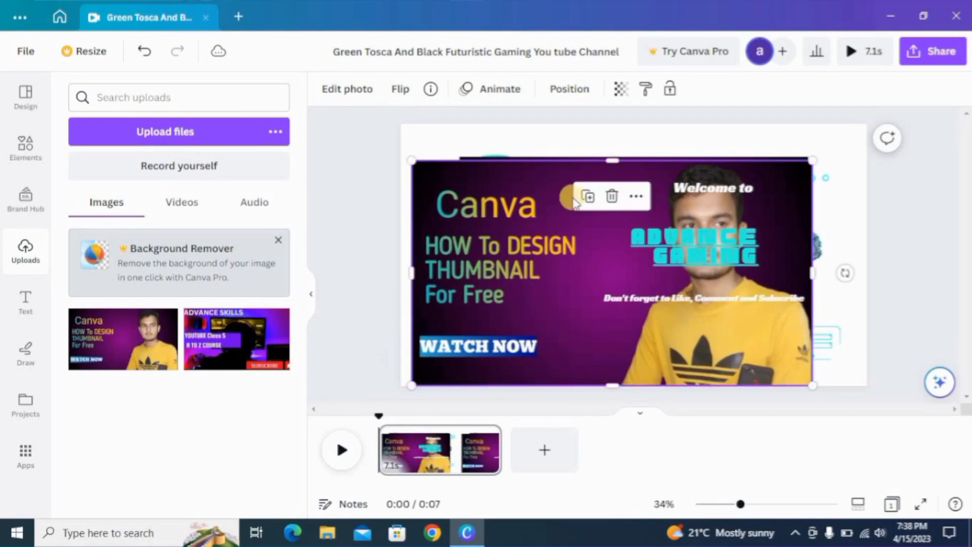
drag(615, 161, 597, 123)
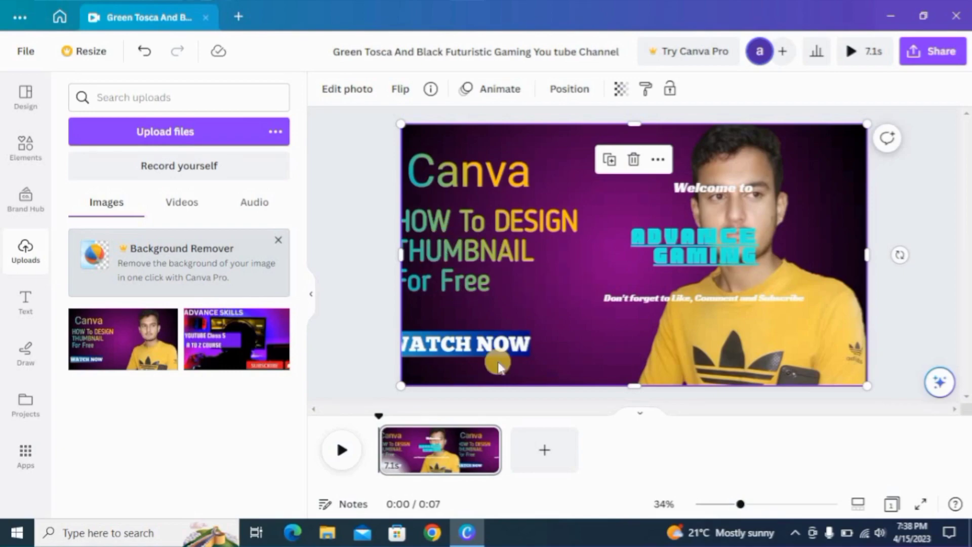
click(342, 450)
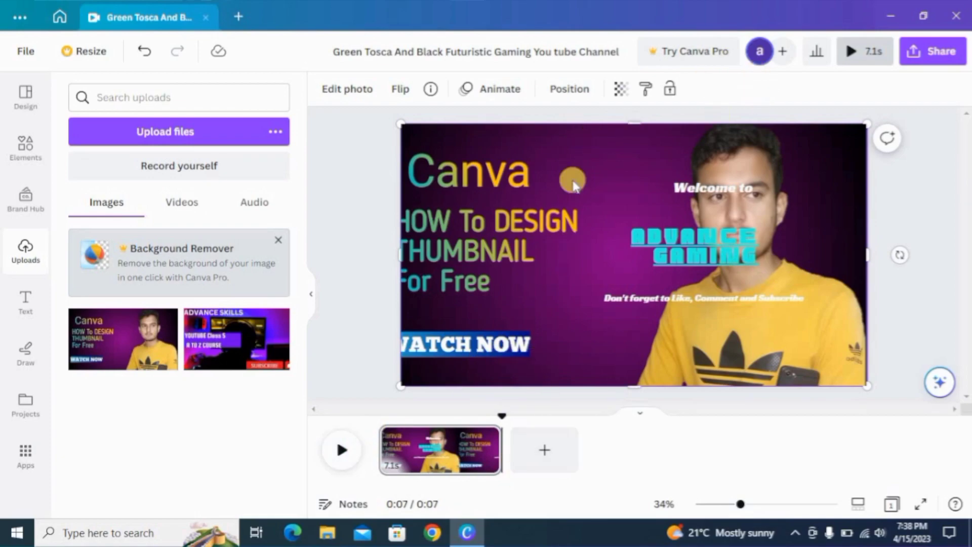
- Undo back through the image placement and the background video deletion, and redo the title edit to ADVANCE GAMING
click(141, 56)
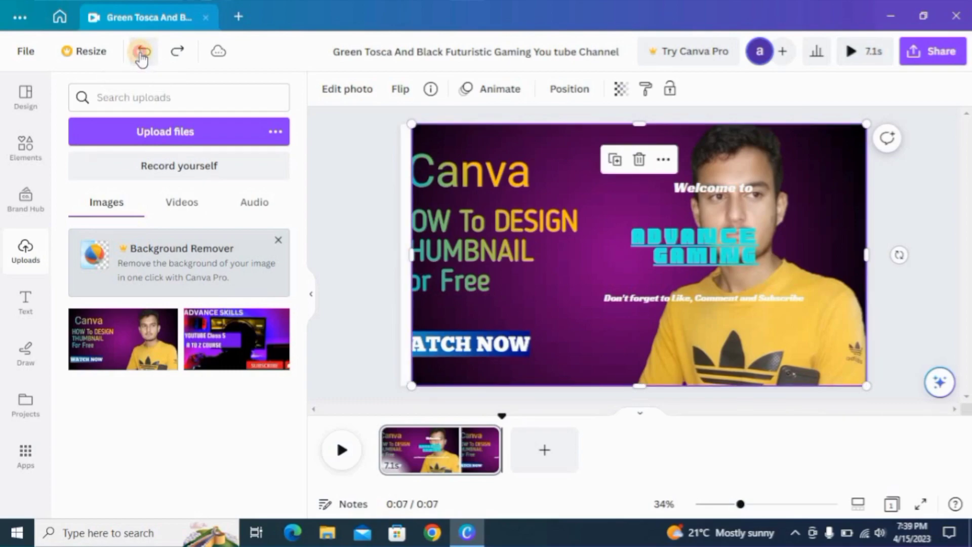
click(141, 56)
click(141, 57)
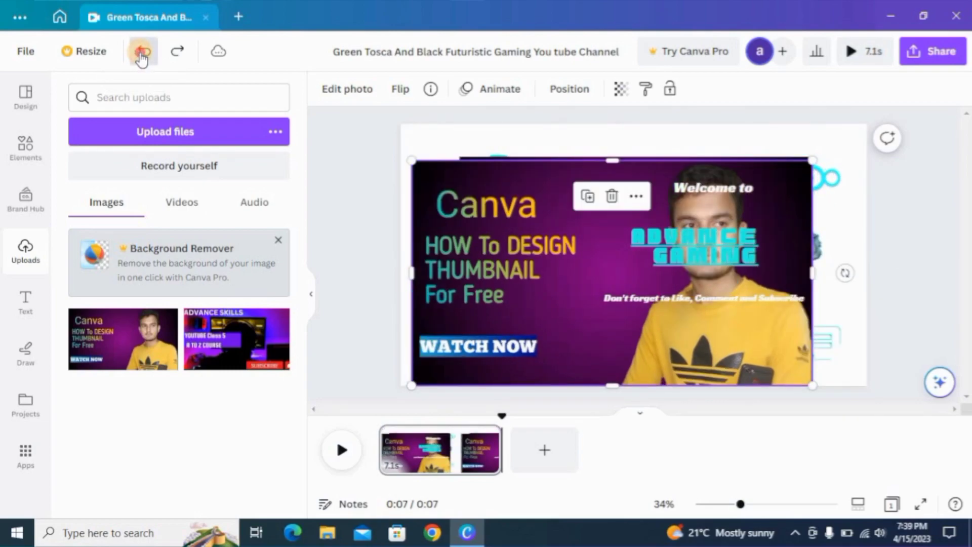
click(142, 56)
click(142, 57)
click(141, 57)
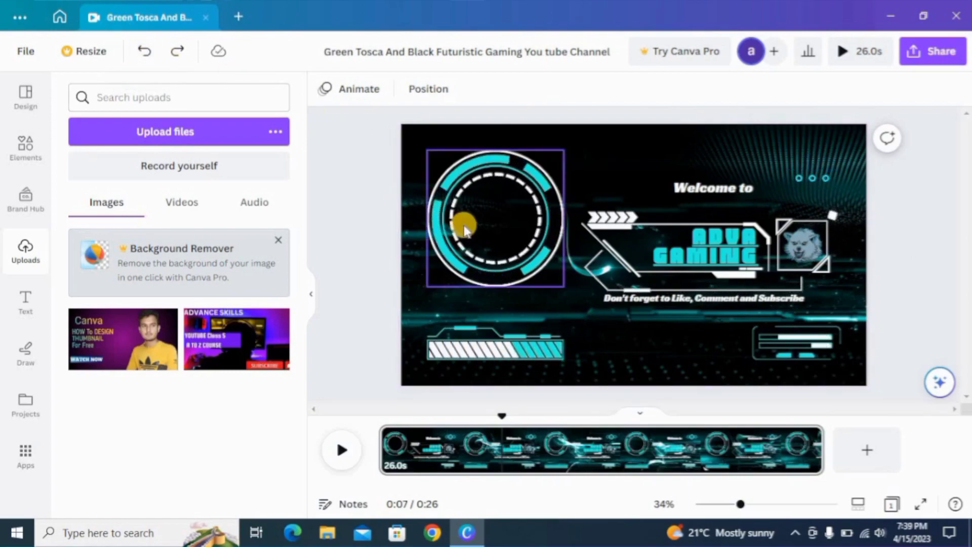
click(184, 55)
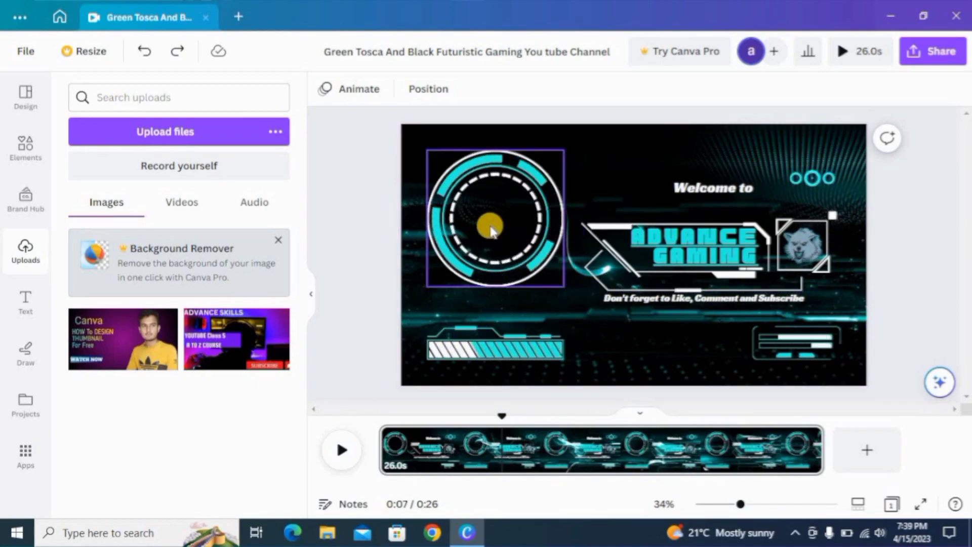
- Select the large circular ring graphic on the design
click(491, 230)
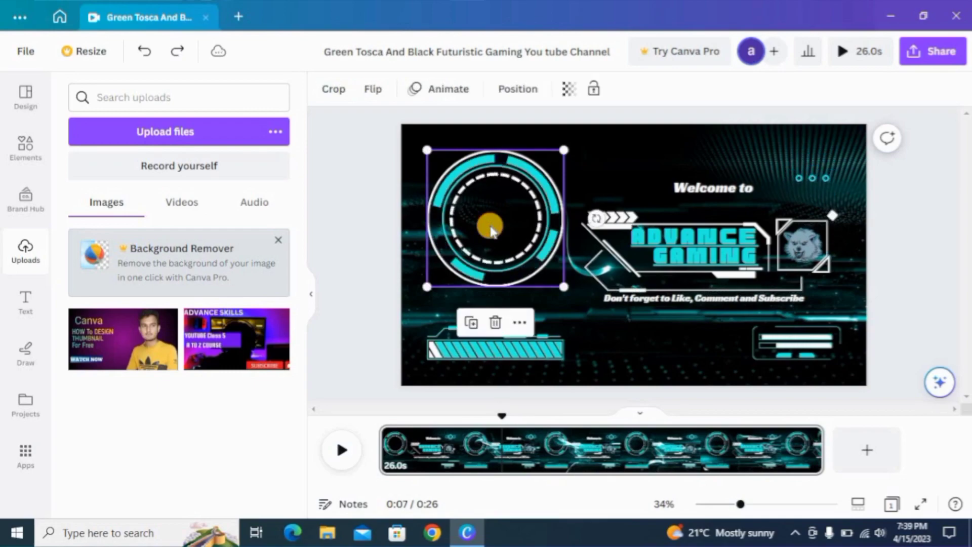